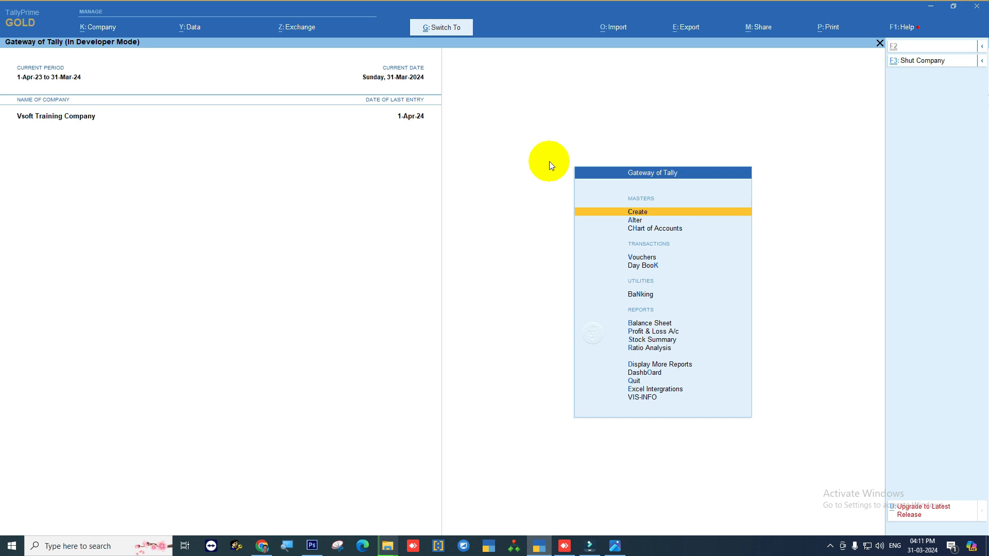
key("ctrl")
key("ctrl")
key("ctrl")
key("ctrl")
key("ctrl")
key("ctrl")
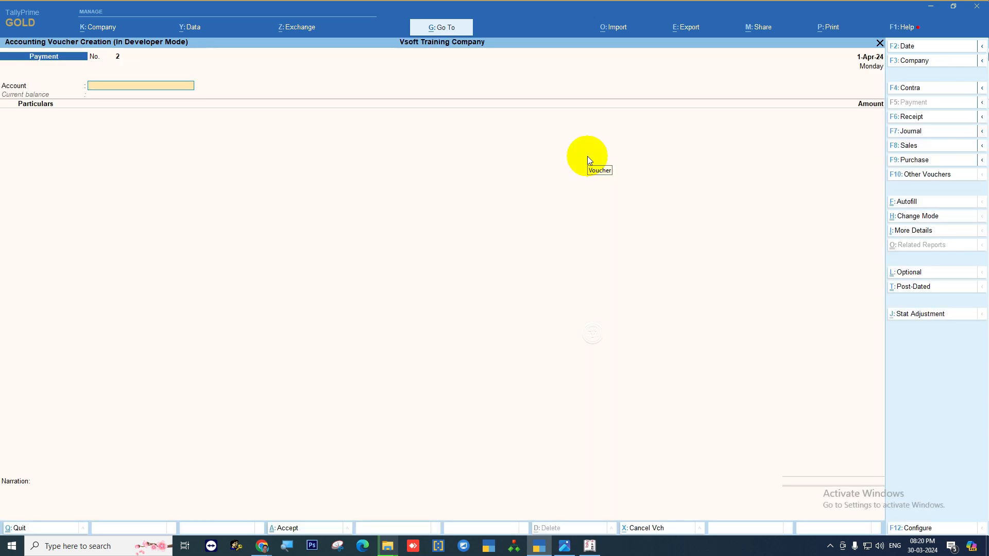
- Open a new sales voucher entry to check the voucher number format
key("F8")
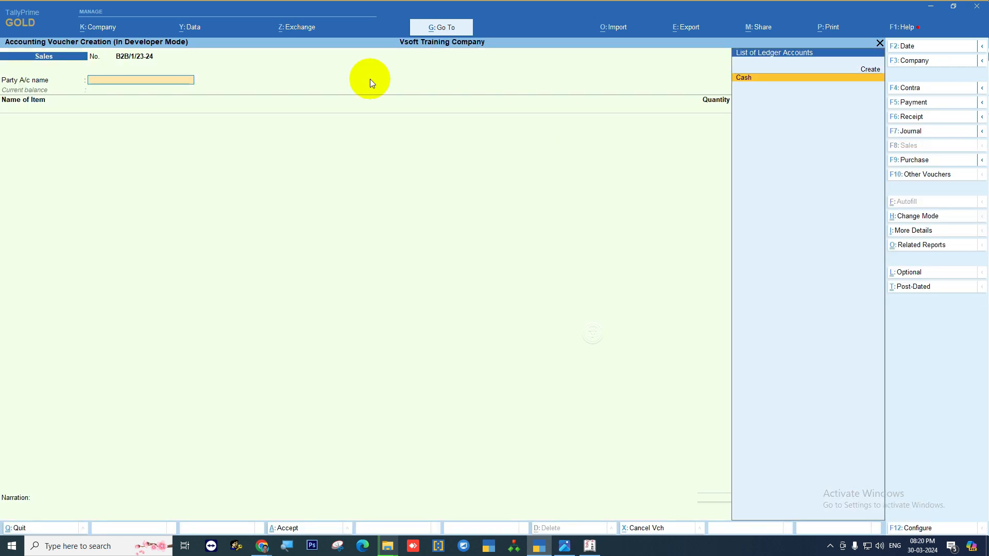
key("Escape")
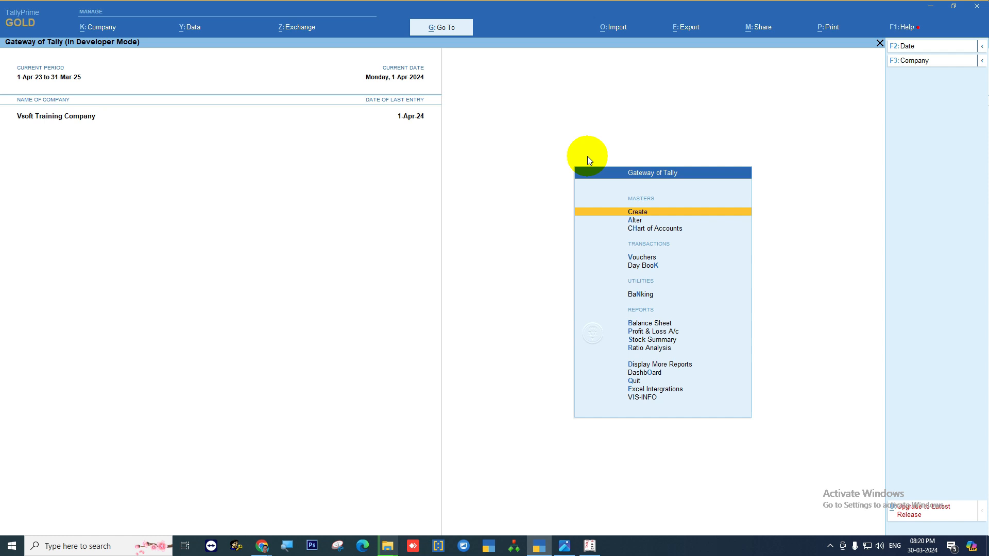
key("v")
key("F8")
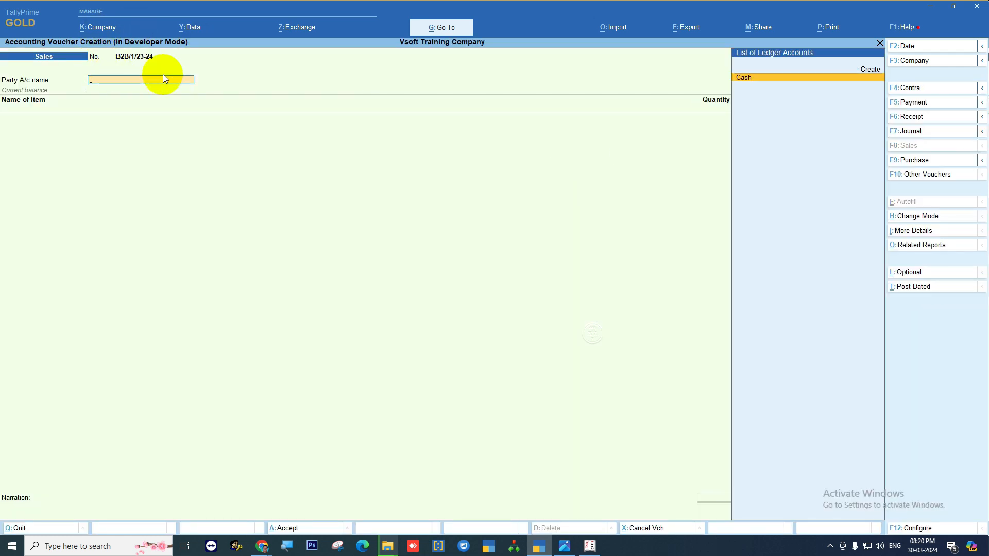
key("F7")
key("F8")
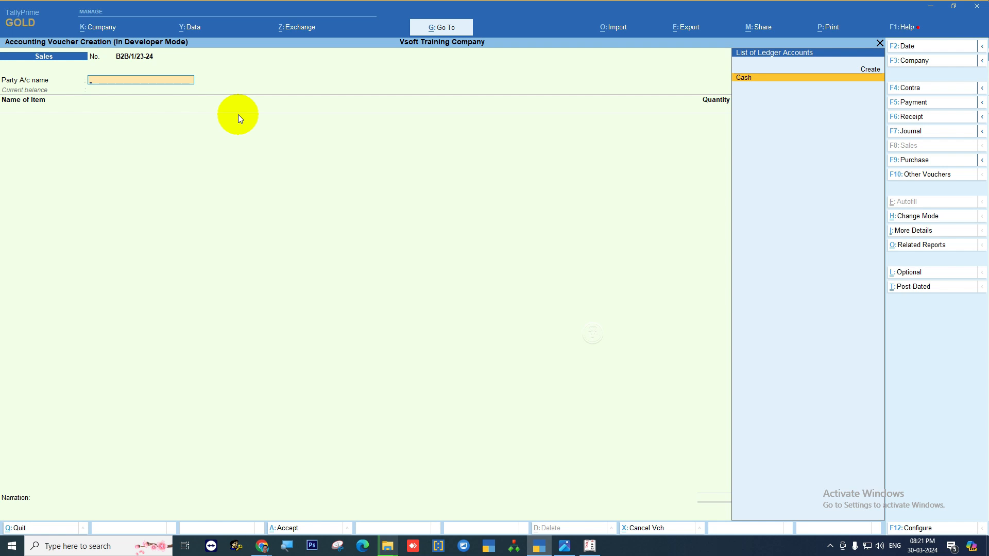
- Leave voucher entry and open the Sales voucher type for alteration
key("Escape")
key("y")
key("Up")
key("Up")
key("Return")
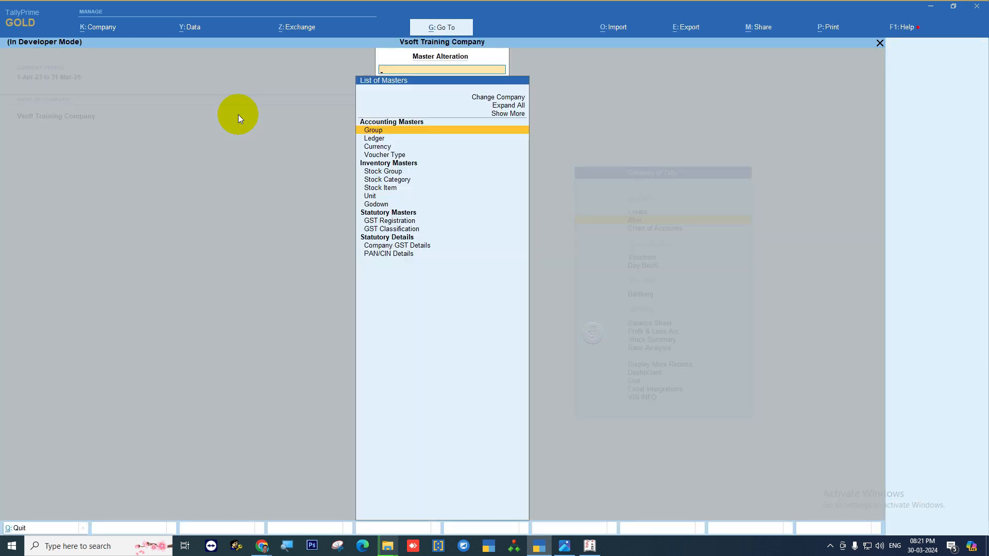
key("Down")
key("Down")
key("Down")
key("Return")
key("Down")
key("Down")
key("Down")
key("Down")
key("Down")
key("Down")
key("Down")
key("Down")
key("Down")
key("Down")
key("Down")
key("Down")
key("Down")
key("Down")
key("Down")
key("Down")
key("Down")
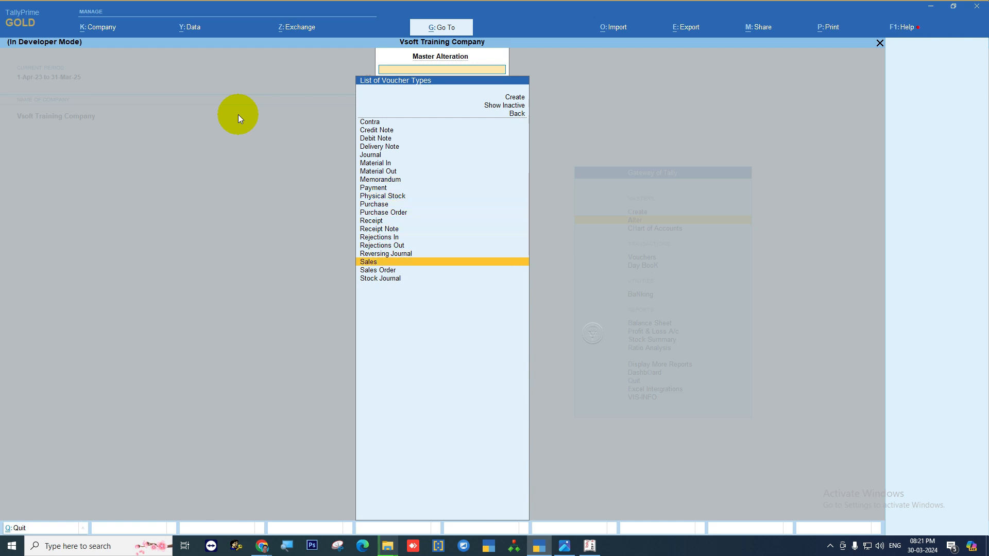
key("Return")
- Review the restart numbering, prefix and suffix details of the Sales voucher type and close them
key("Return")
key("Return")
key("Return")
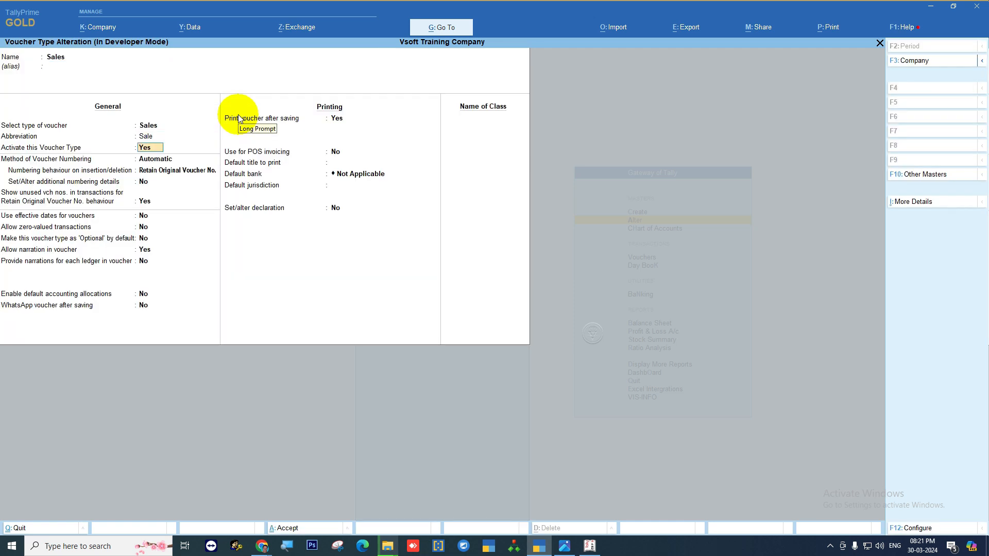
key("Return")
key("Return")
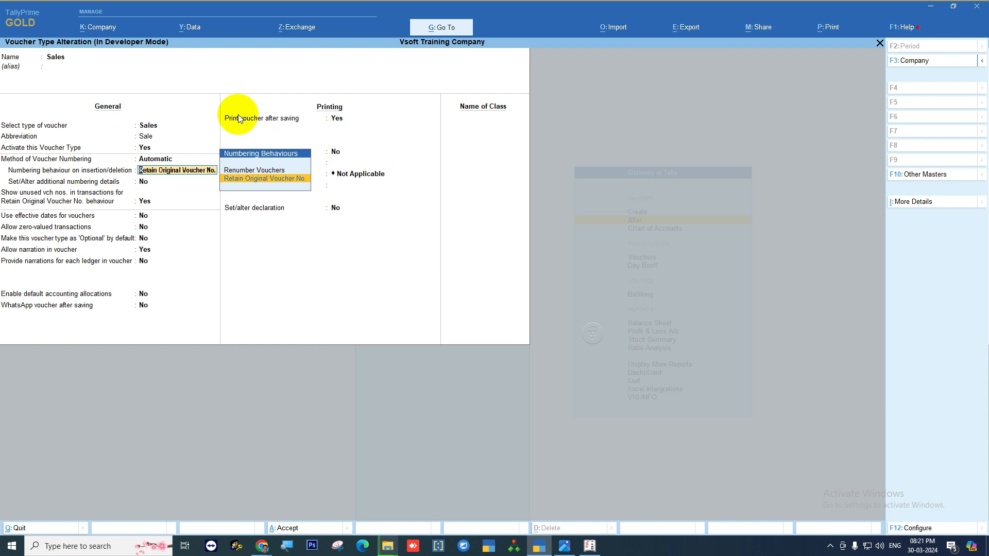
key("BackSpace")
key("Return")
key("Return")
key("y")
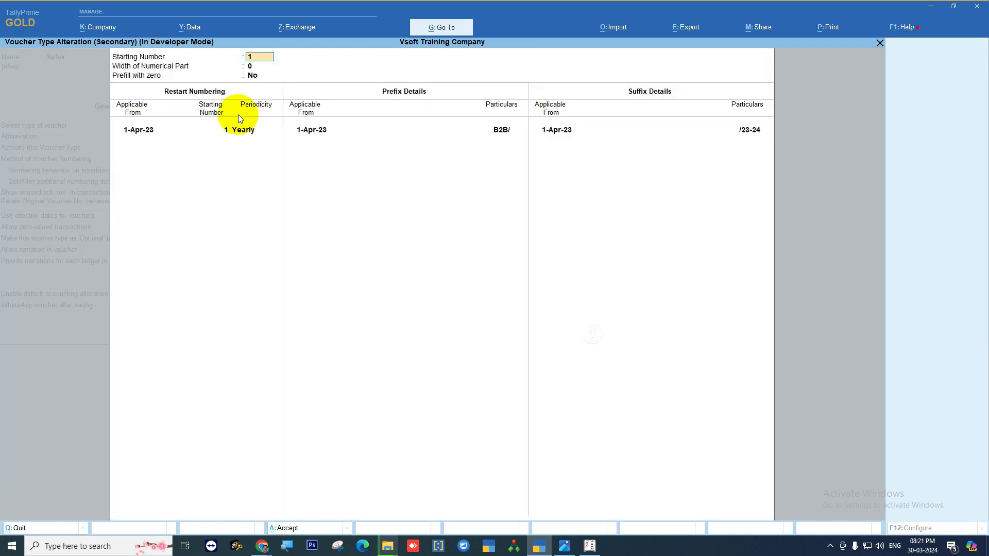
key("Return")
key("Return")
key("Return")
key("Return")
key("Return")
key("Return")
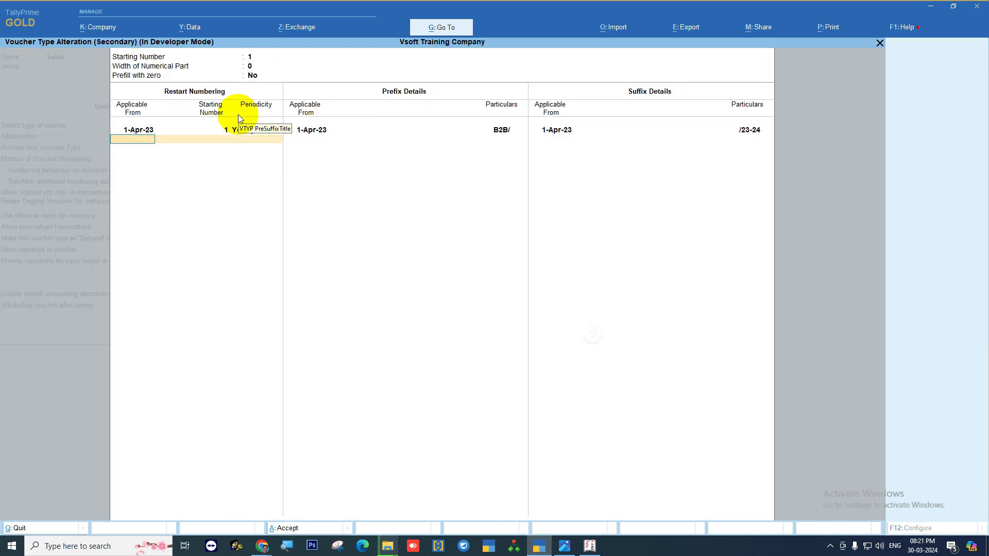
key("ctrl+a")
- Reopen the Sales voucher type from the voucher type masters for alteration
key("Down")
key("Down")
key("Down")
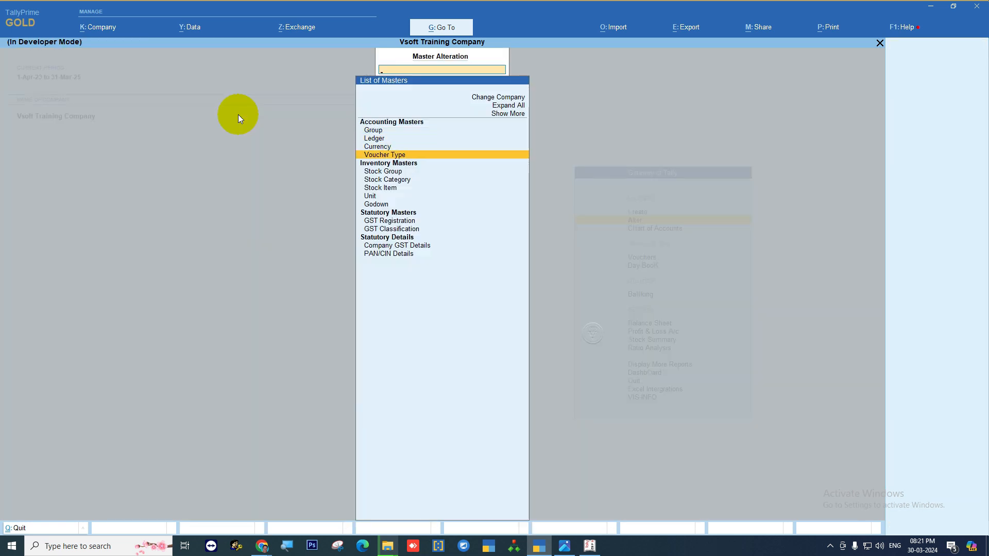
key("Return")
key("Down")
key("Down")
key("Down")
key("Down")
key("Down")
key("Down")
key("Down")
key("Down")
key("Down")
key("Down")
key("Down")
key("Down")
key("Down")
key("Down")
key("Down")
key("Down")
key("Down")
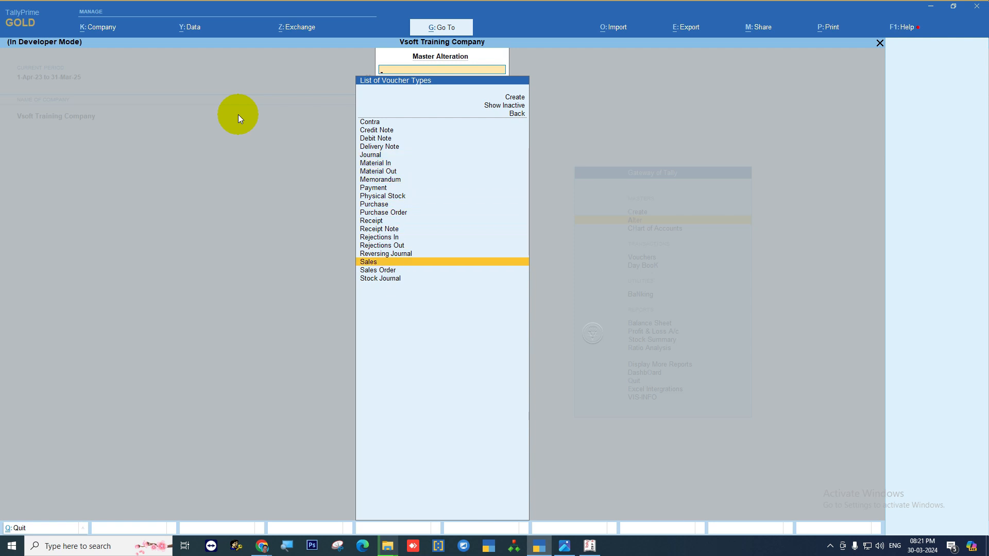
key("Return")
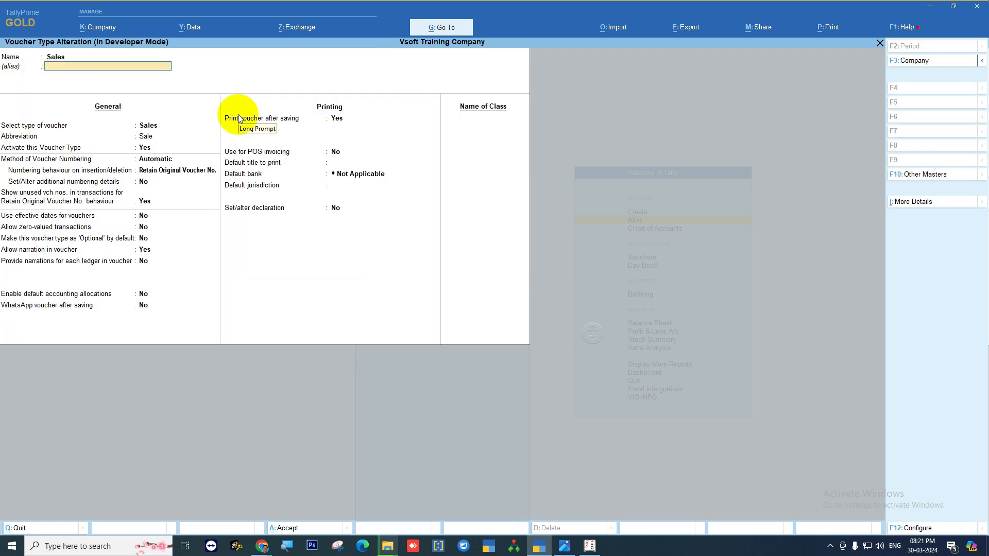
- Keep the Retain Original Voucher No. numbering behaviour and set the additional numbering details option to Yes
key("Return")
key("Return")
key("Return")
key("Return")
key("Return")
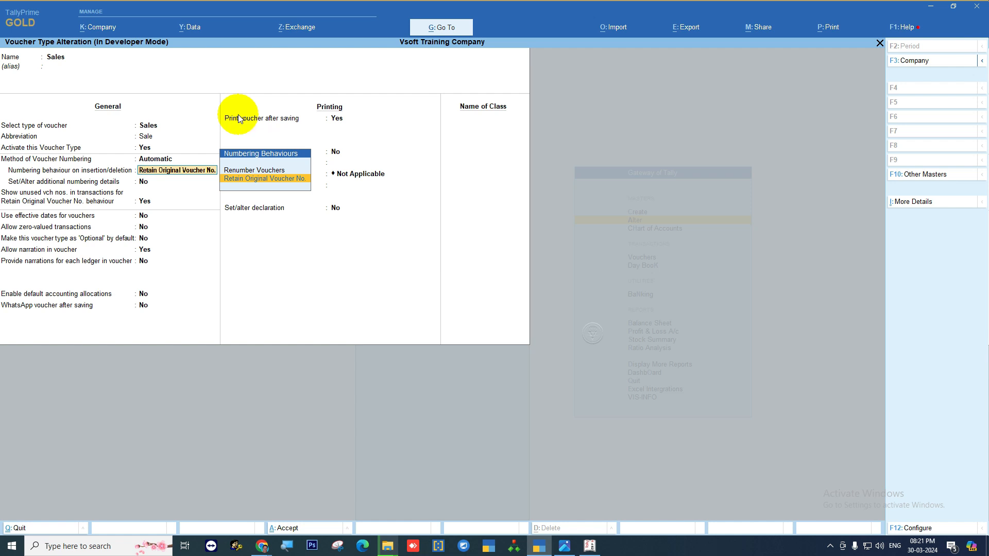
key("BackSpace")
key("Return")
key("Return")
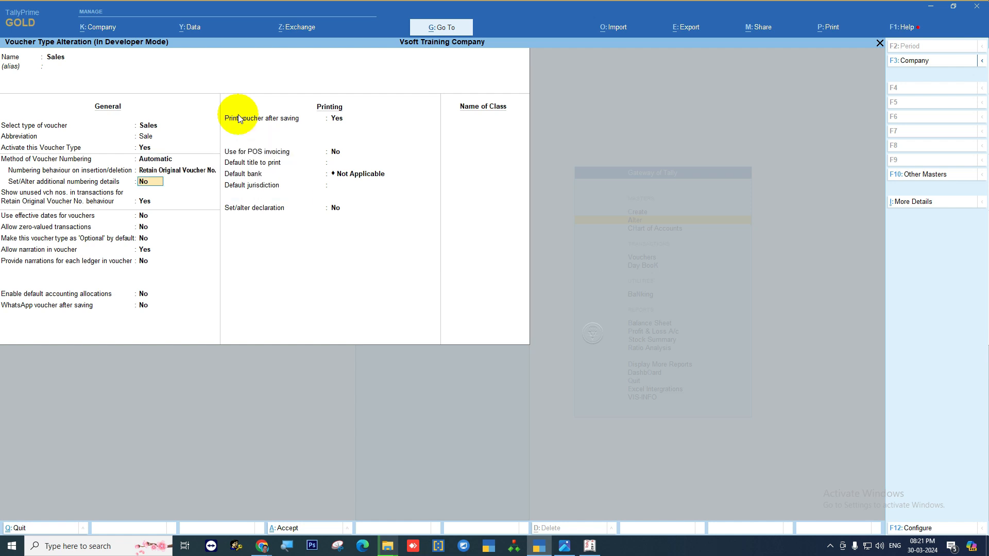
key("BackSpace")
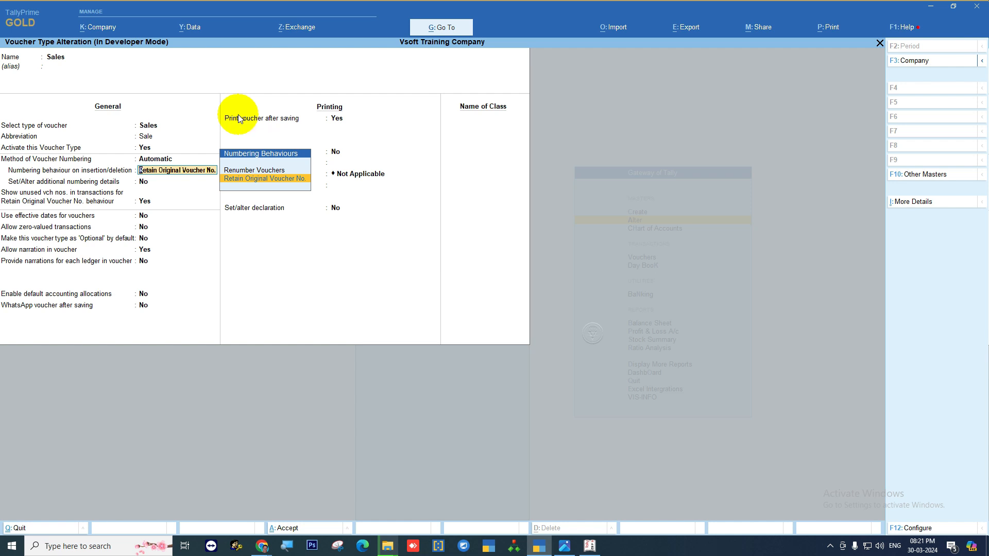
key("BackSpace")
key("Return")
key("Return")
key("y")
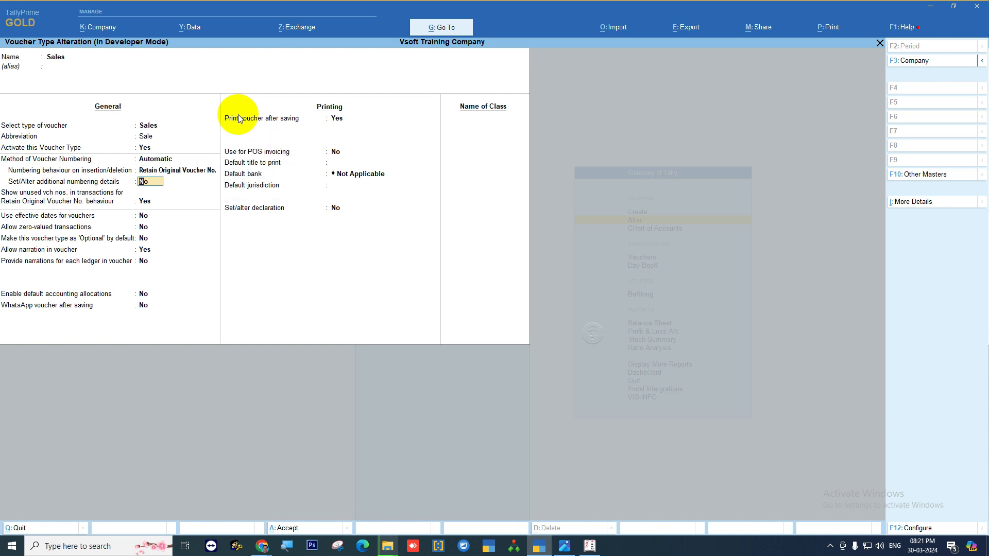
key("Return")
- Add a restart numbering row applicable from 1-Apr-24 with starting number 1 and Yearly periodicity
key("Return")
key("Return")
key("Return")
key("Return")
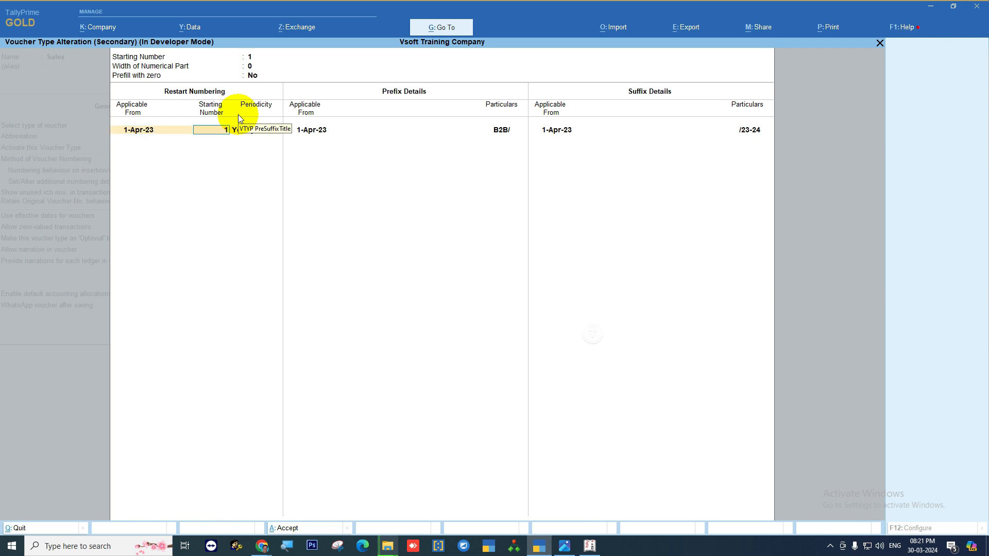
key("Return")
key("Return")
type("14-2")
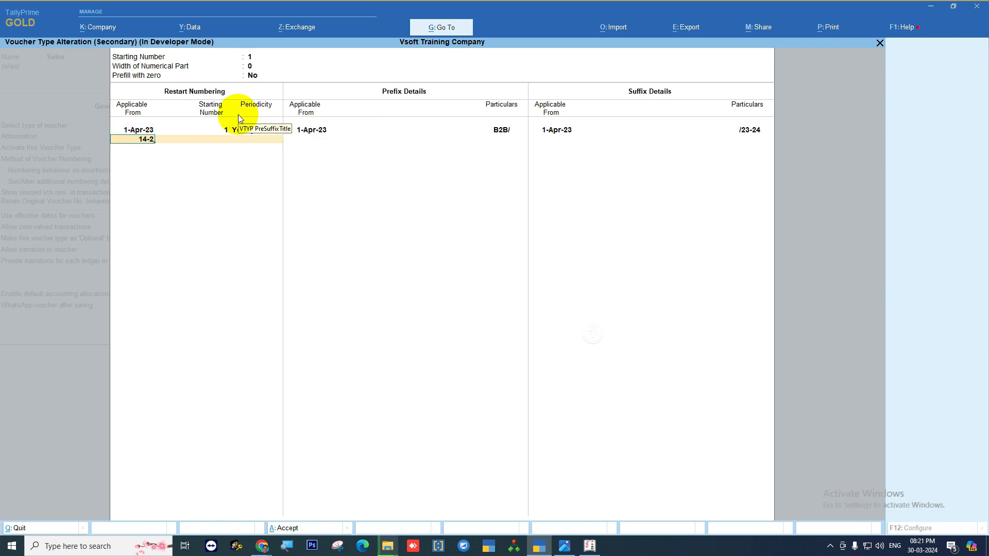
key("BackSpace")
key("BackSpace")
key("BackSpace")
type("-4-24")
key("Return")
key("Return")
key("Return")
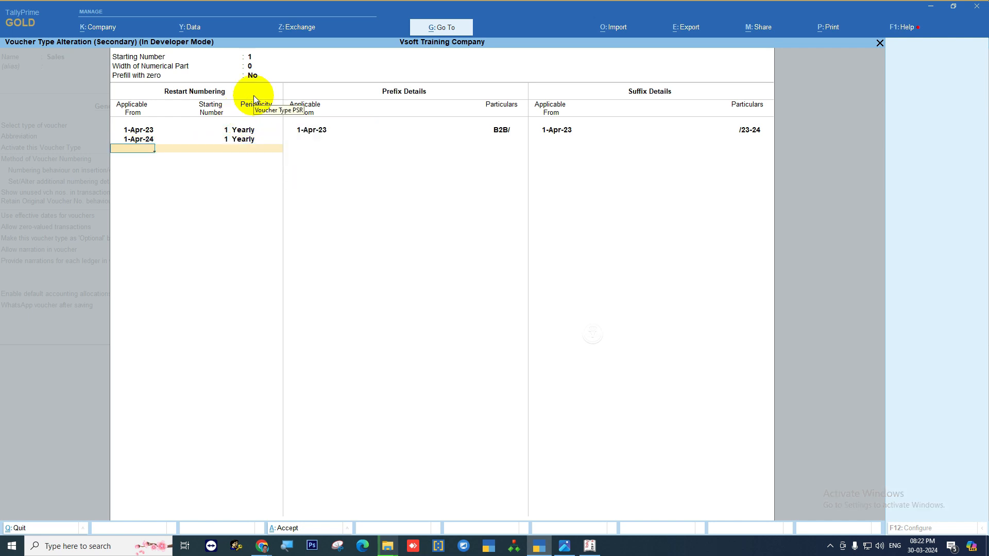
key("Return")
key("Return")
key("Return")
type("1-4-2024")
key("Return")
type("B2B/")
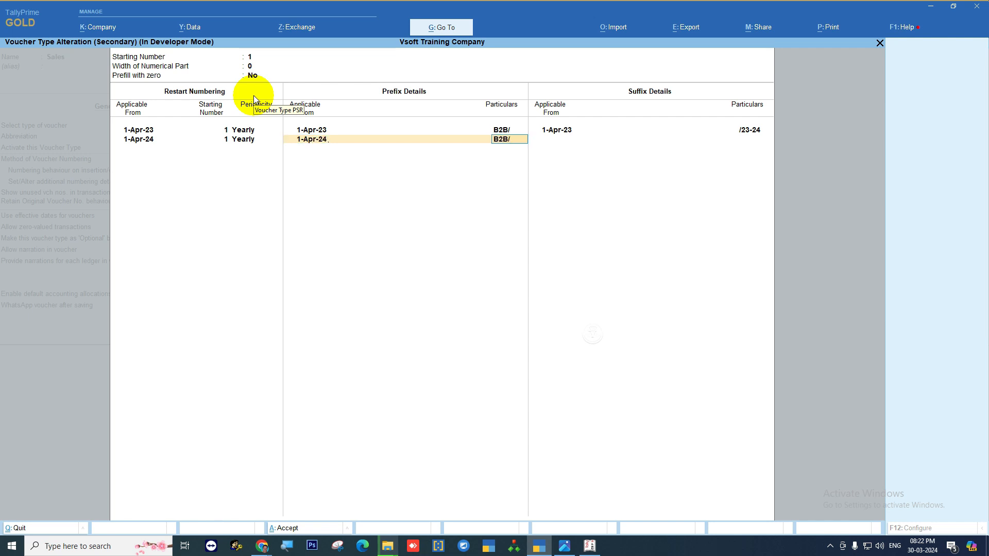
key("Escape")
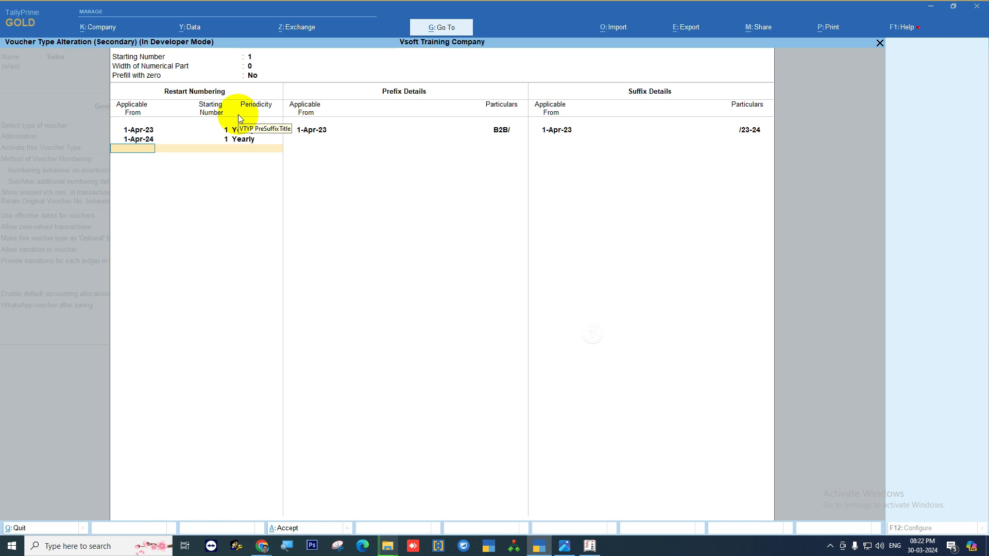
- Add a prefix row applicable from 1-Apr-24 with the particulars B2B/
key("Return")
key("Return")
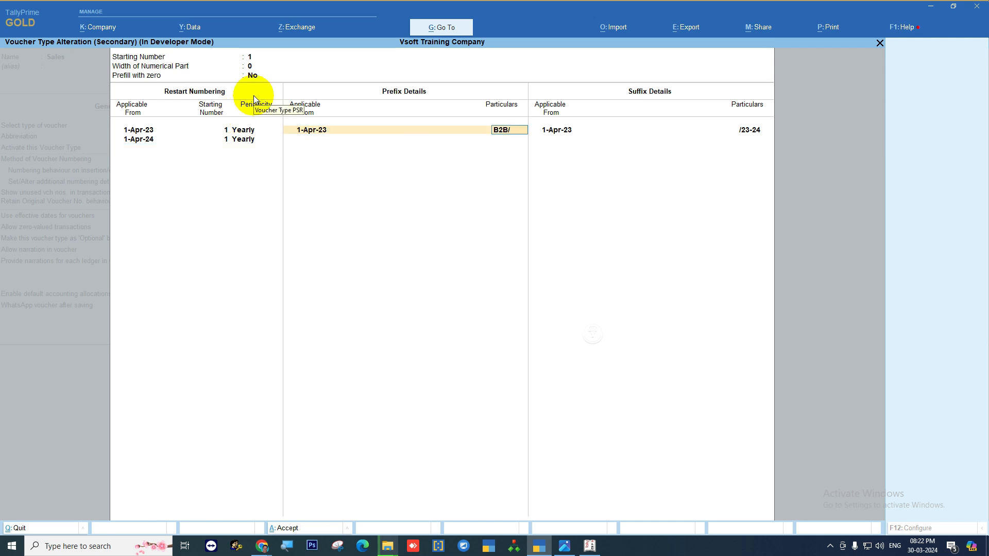
key("Return")
type("1-Apr-24")
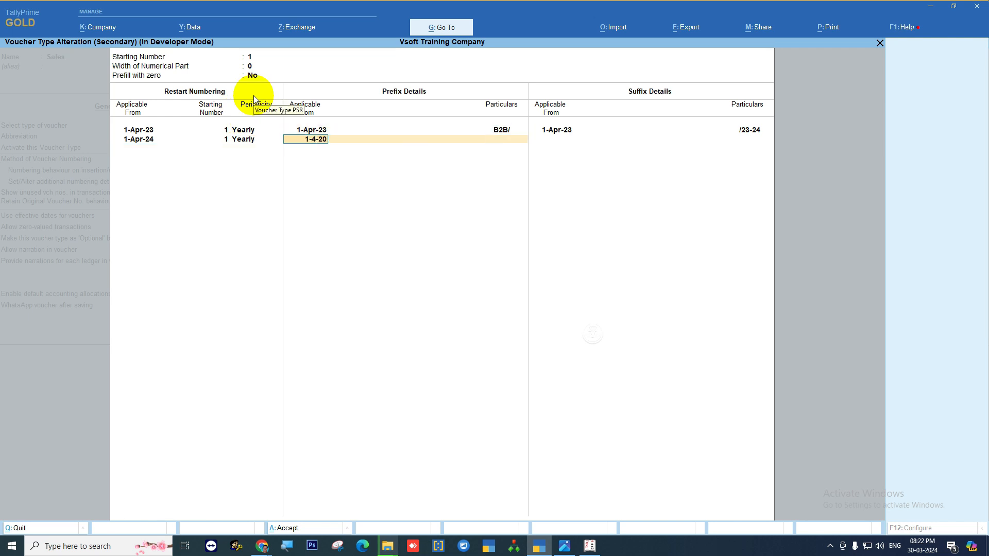
key("Return")
type("B2B/")
key("Return")
- Add a suffix row applicable from 1-Apr-24 with the particulars /24-25
key("Return")
key("Return")
key("Return")
type("1-4-24")
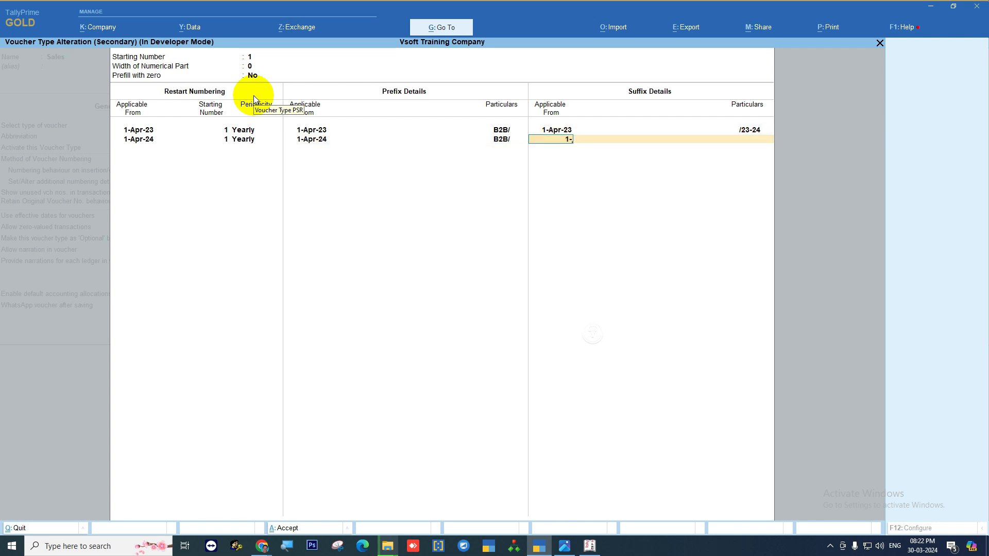
key("Return")
key("BackSpace")
key("BackSpace")
key("BackSpace")
key("BackSpace")
key("BackSpace")
key("BackSpace")
key("BackSpace")
key("BackSpace")
type("4-24")
key("Return")
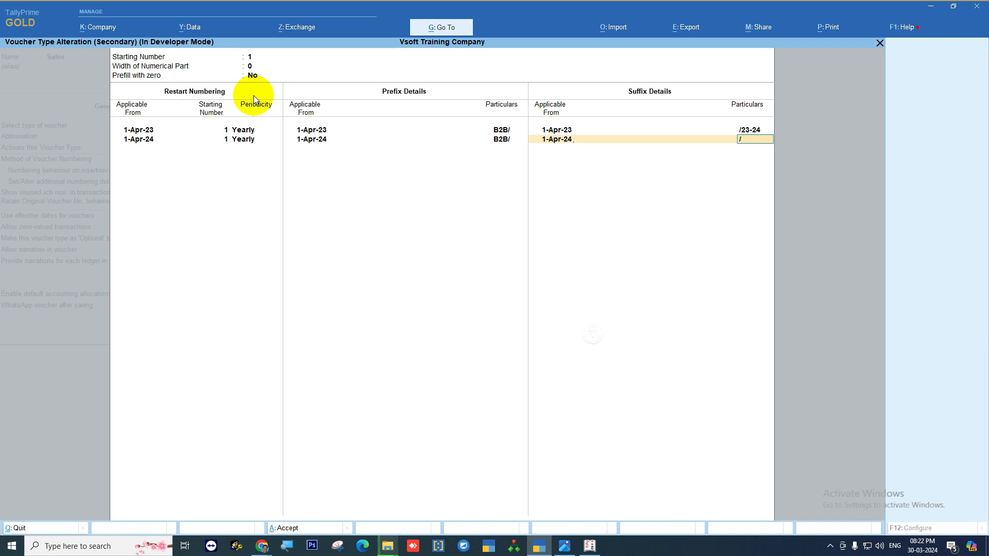
type("5")
key("Return")
key("Return")
key("Return")
key("Return")
key("Return")
key("Return")
key("Return")
key("Return")
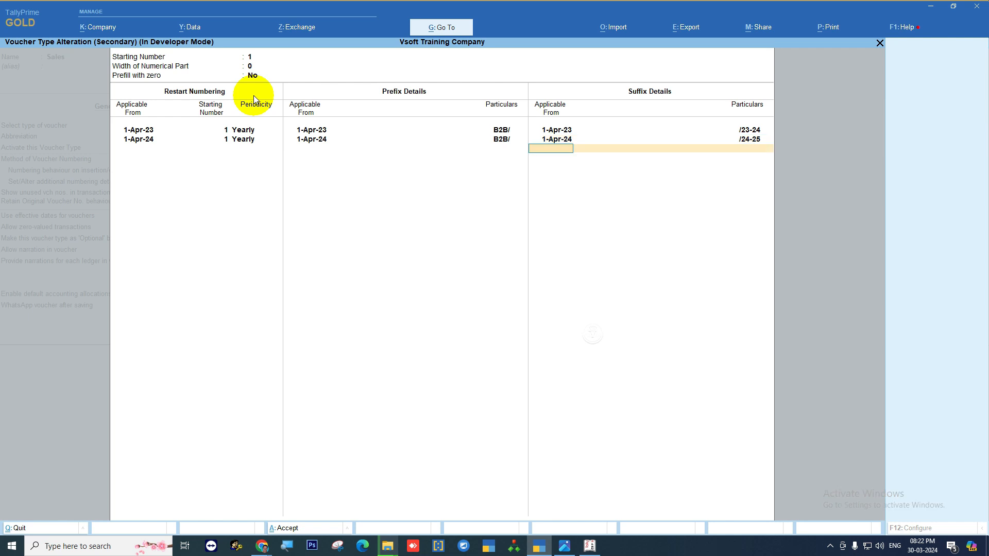
- Accept the additional numbering details and return to the main Sales voucher type settings
key("Return")
key("Return")
key("Return")
key("Return")
key("Return")
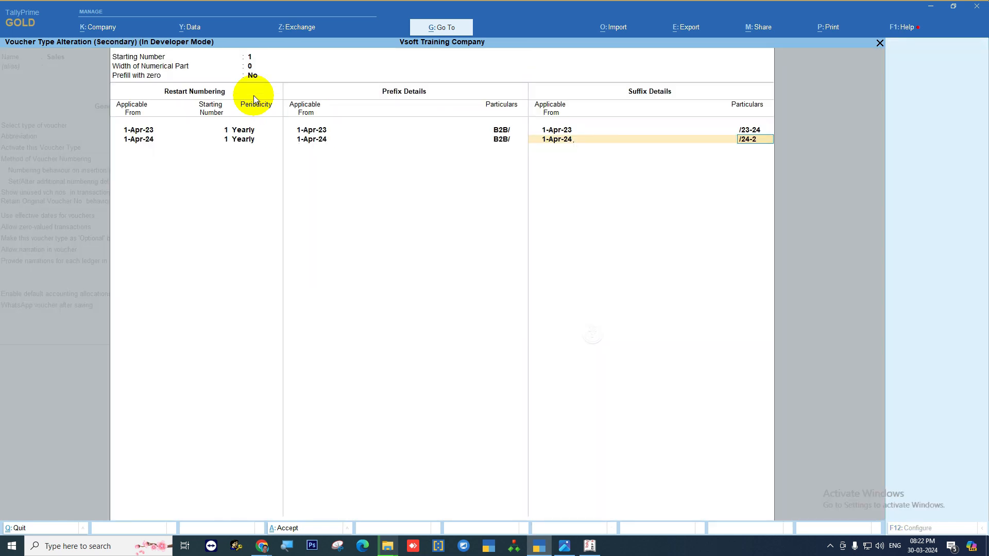
key("Return")
key("Return")
key("Return")
key("Return")
key("Return")
key("Return")
key("Return")
key("Return")
key("Return")
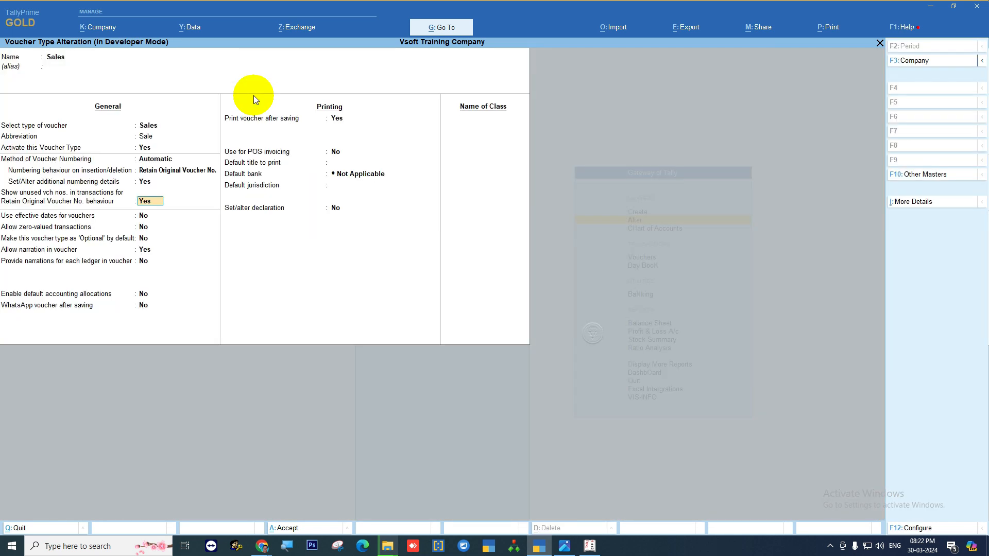
- Keep the remaining general and printing settings of the Sales voucher type as they are and save the alteration
key("Return")
key("Return")
key("Return")
key("Return")
key("Return")
key("Return")
key("Return")
key("Return")
key("Return")
key("Return")
key("Return")
key("Return")
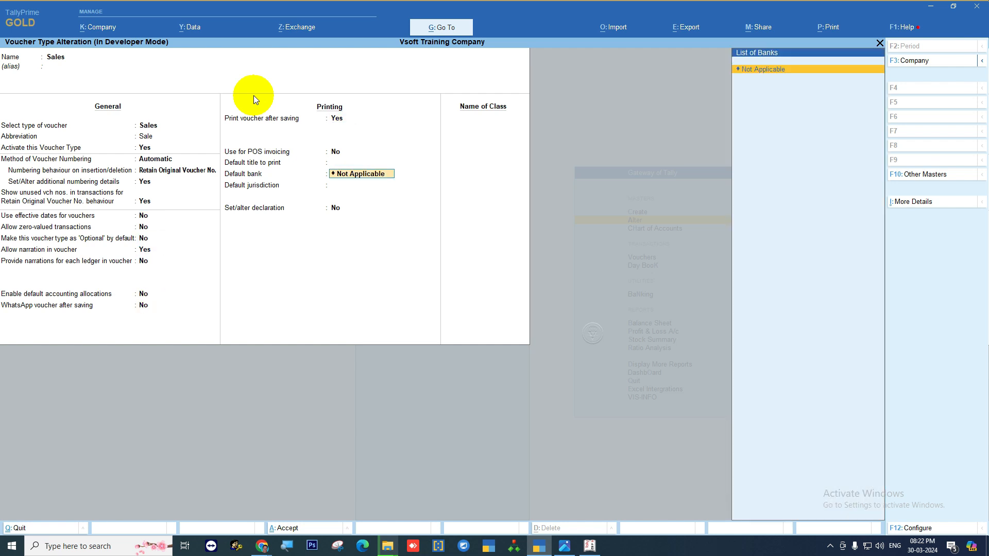
key("Return")
- Leave the master alteration screens, return to the Gateway of Tally and open a new Sales voucher
key("Escape")
key("Escape")
key("Down")
key("Down")
key("Return")
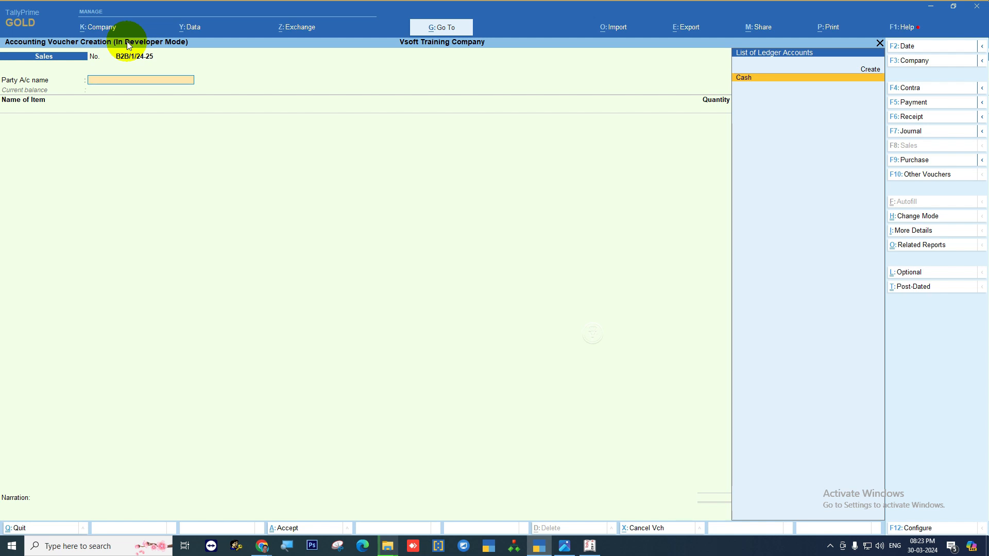
key("ctrl")
key("ctrl")
key("ctrl")
key("ctrl")
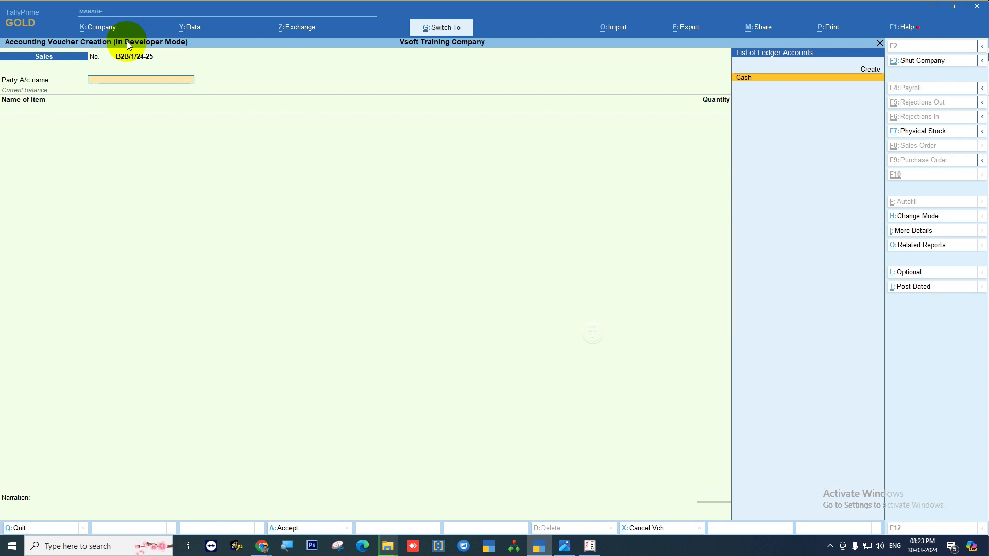